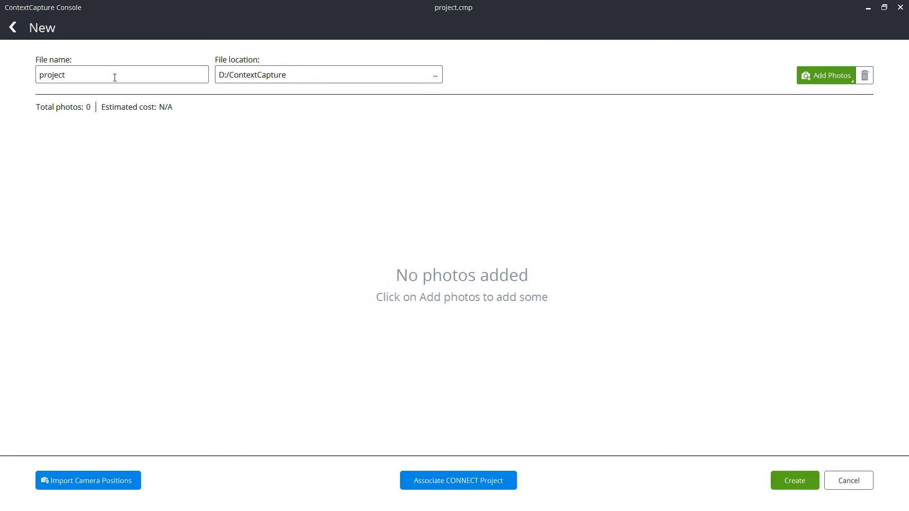
# Name the project 'UAV Capture' and add all 1074 image files from the Photos folder
pyautogui.moveTo(55, 77); pyautogui.dragTo(30, 76)
pyautogui.write('UAV Ca')
pyautogui.write('pture')
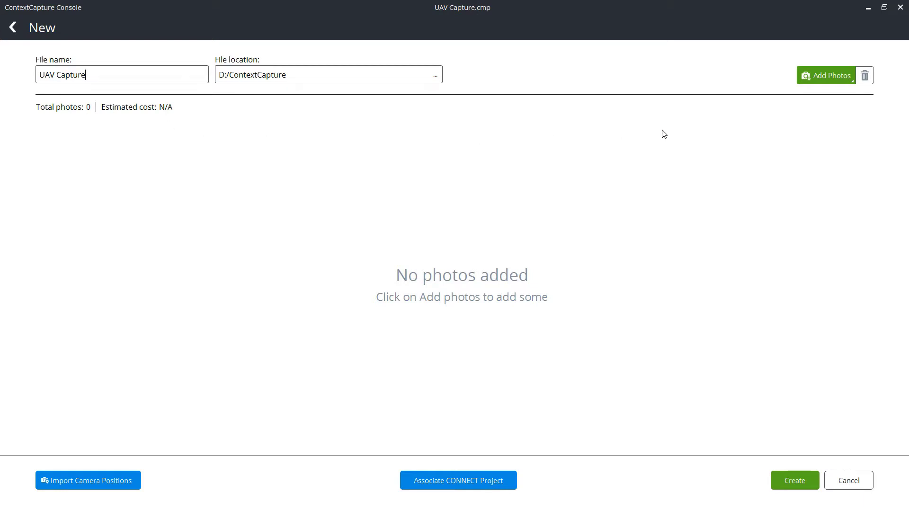
pyautogui.click(822, 73)
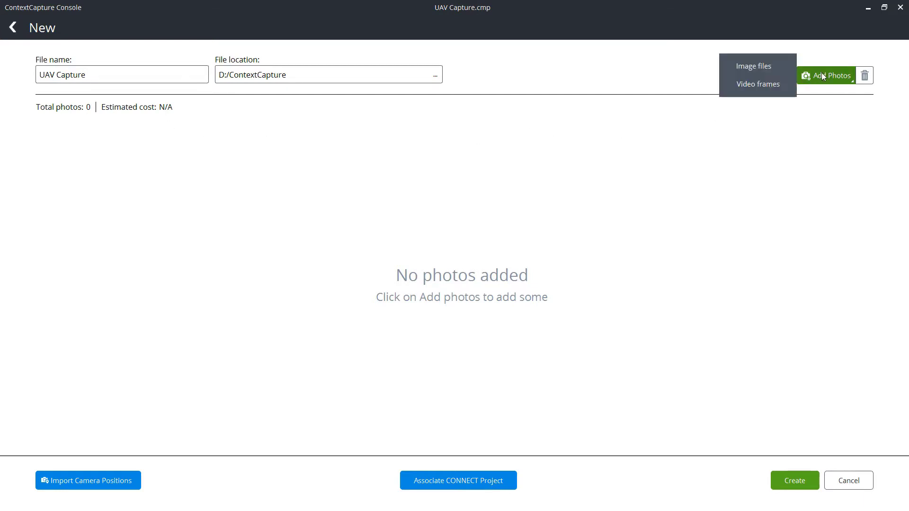
pyautogui.click(753, 66)
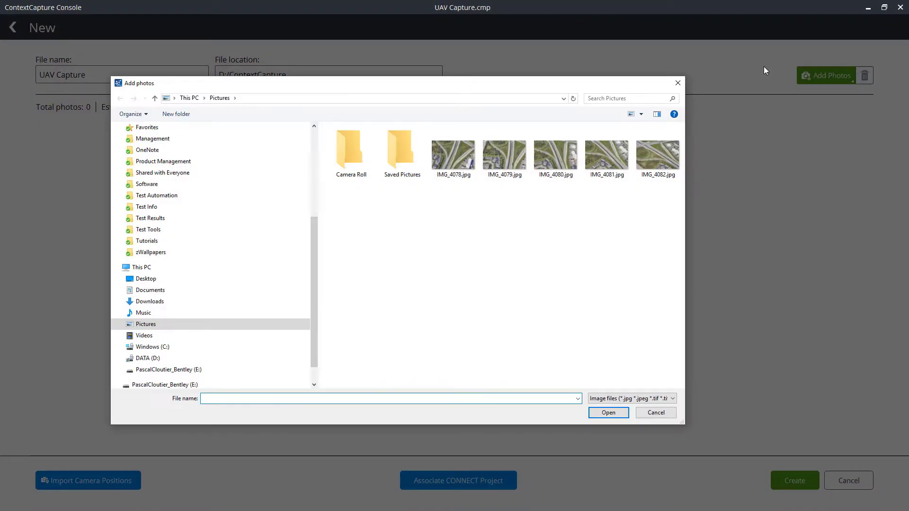
pyautogui.scroll(2, 237, 177)
pyautogui.scroll(2, 240, 180)
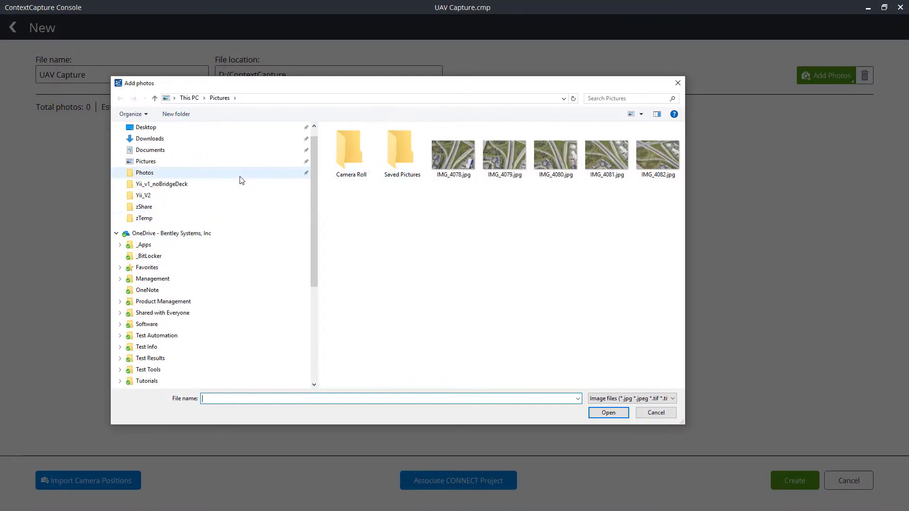
pyautogui.click(230, 177)
pyautogui.click(359, 143)
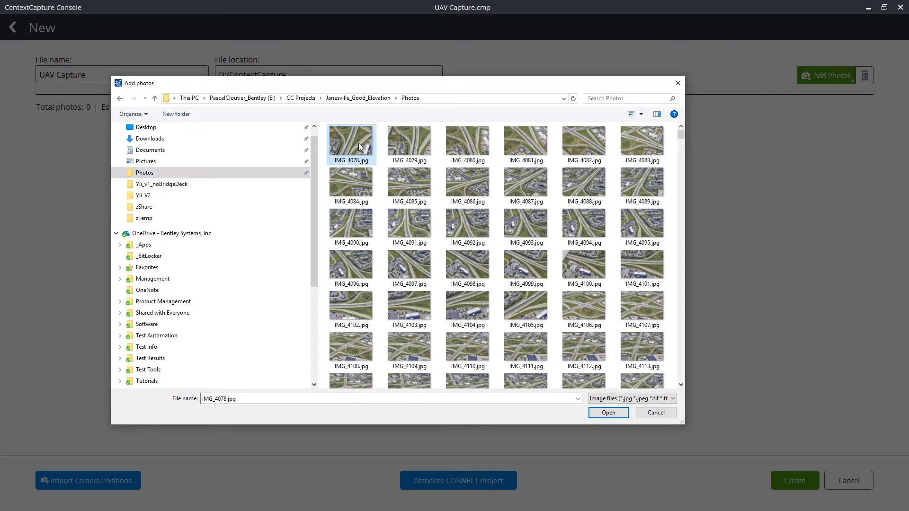
pyautogui.hotkey('ctrl', 'a')
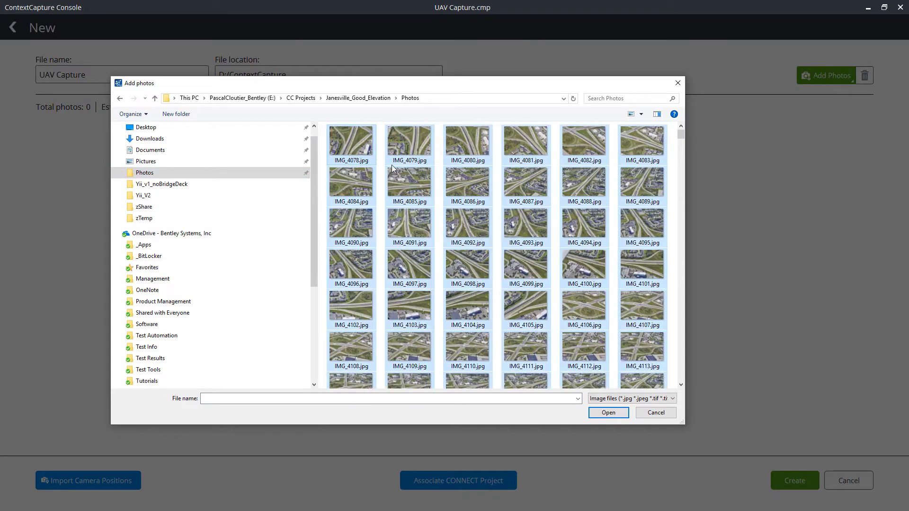
# Add the selected photos, then import camera positions and rotations from Import positions.txt
pyautogui.click(608, 412)
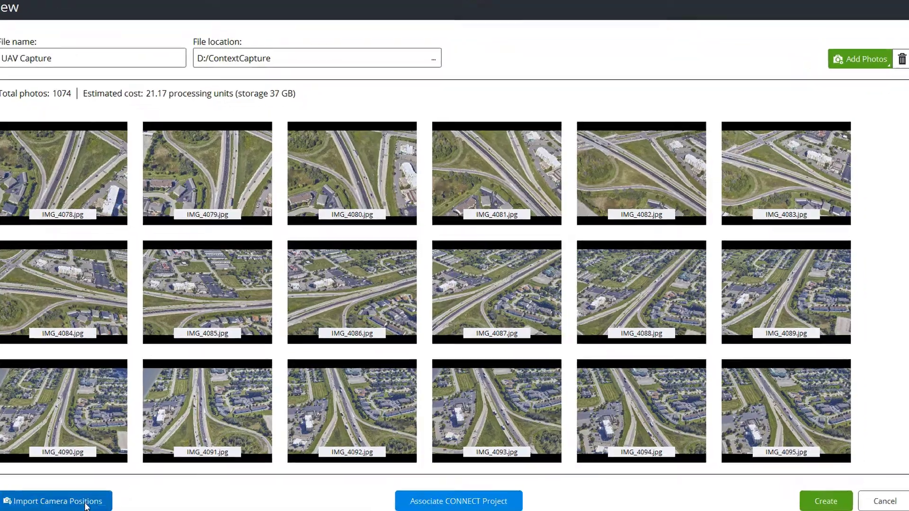
pyautogui.click(131, 482)
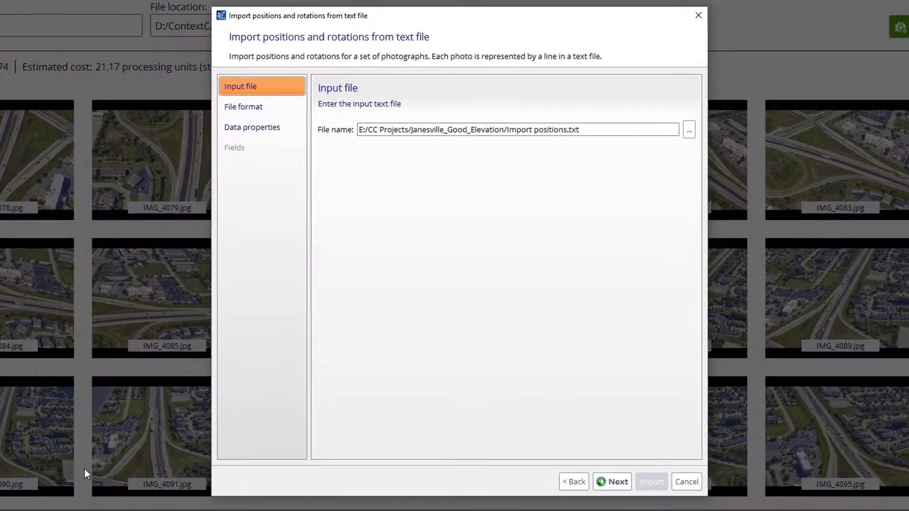
pyautogui.click(619, 482)
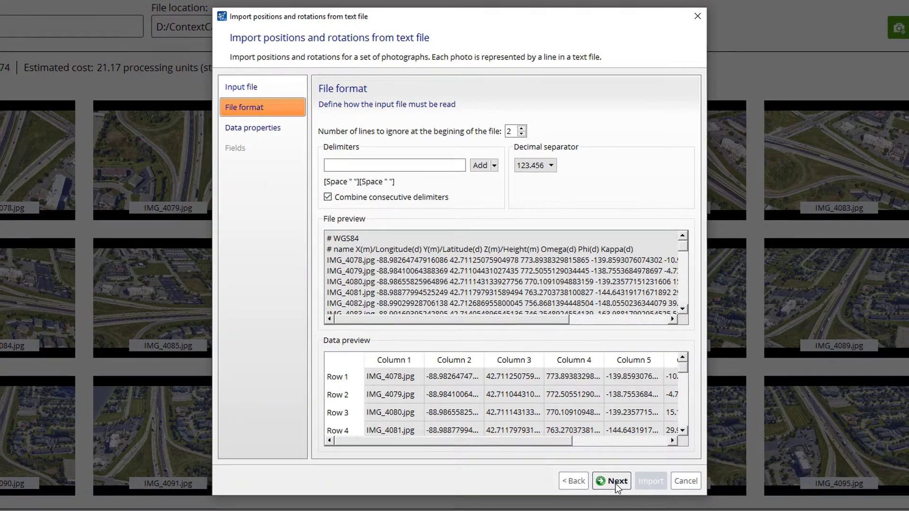
pyautogui.click(615, 483)
pyautogui.click(604, 469)
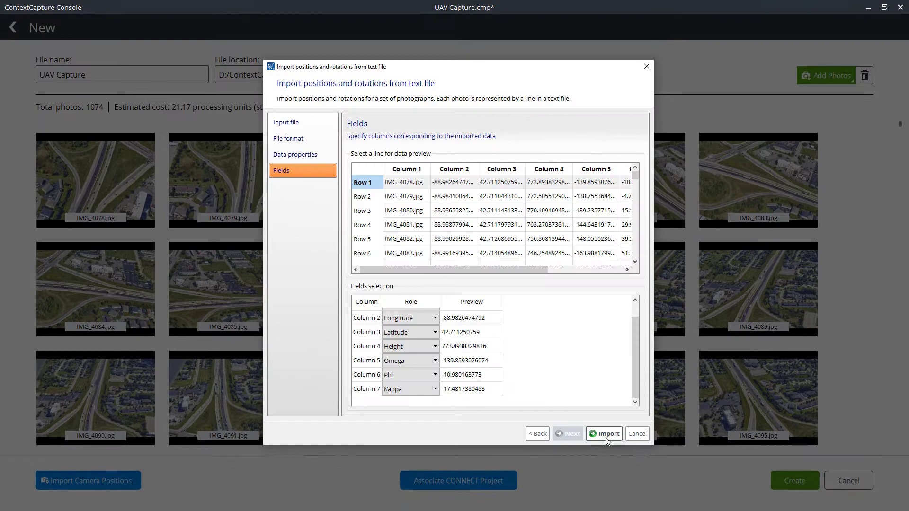
pyautogui.click(639, 469)
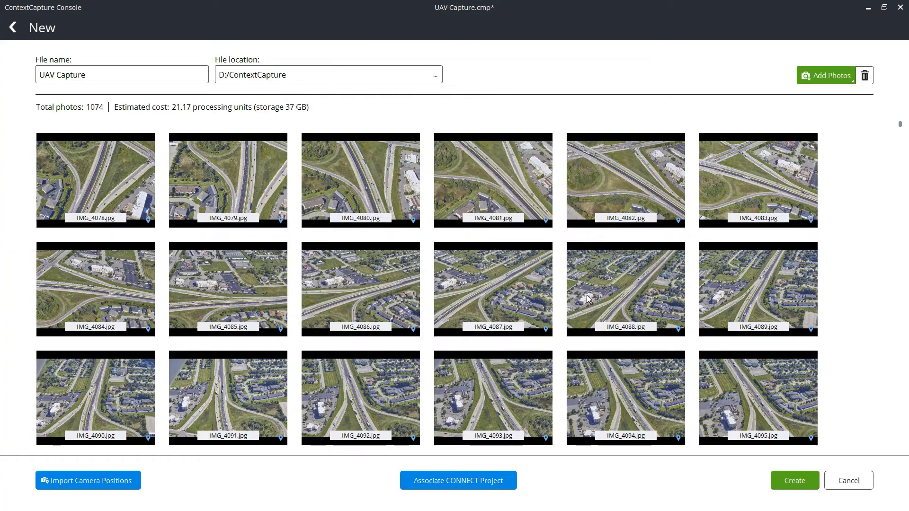
# Assign the Site Monitoring project from the CONNECT Project Chooser to UAV Capture
pyautogui.click(452, 487)
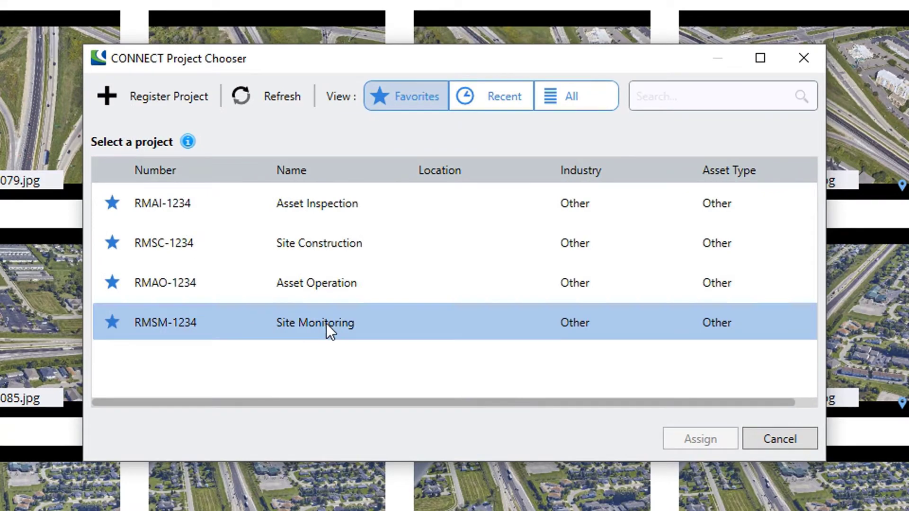
pyautogui.click(326, 323)
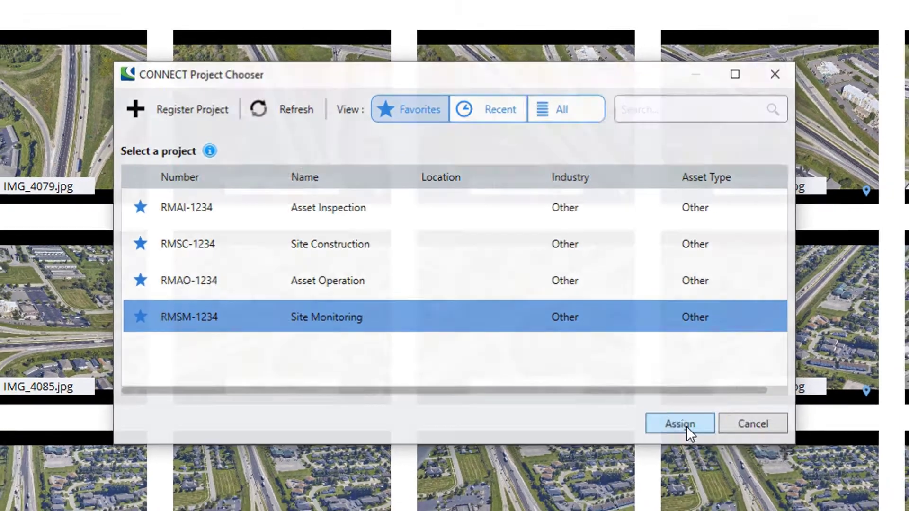
pyautogui.click(686, 426)
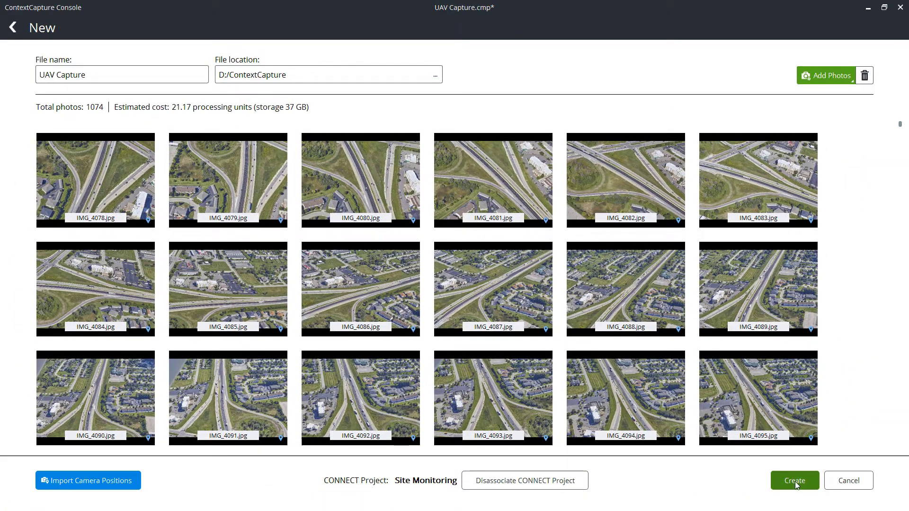
# Create the project and switch the view layout to photos only
pyautogui.click(795, 481)
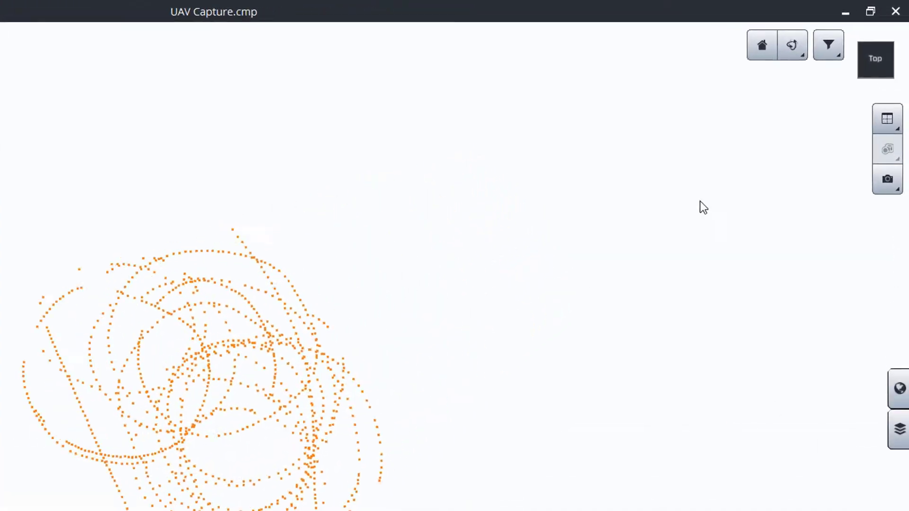
pyautogui.click(894, 78)
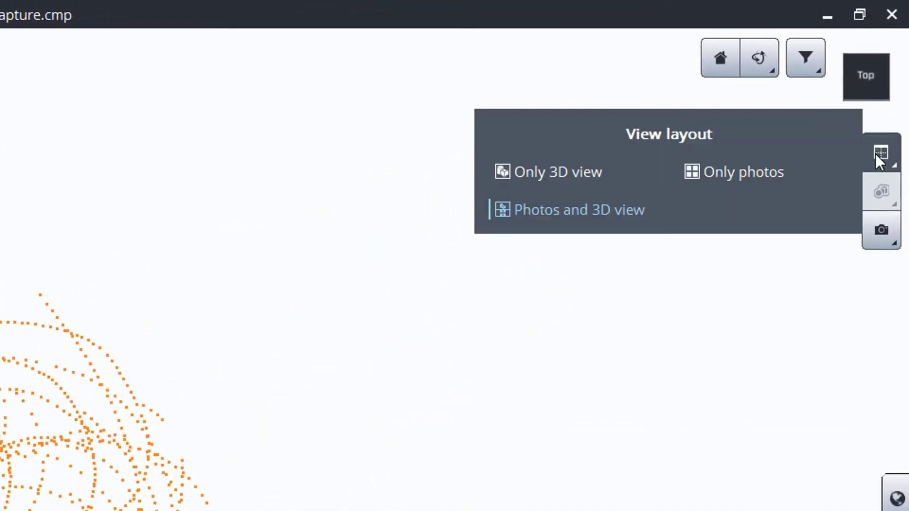
pyautogui.click(732, 171)
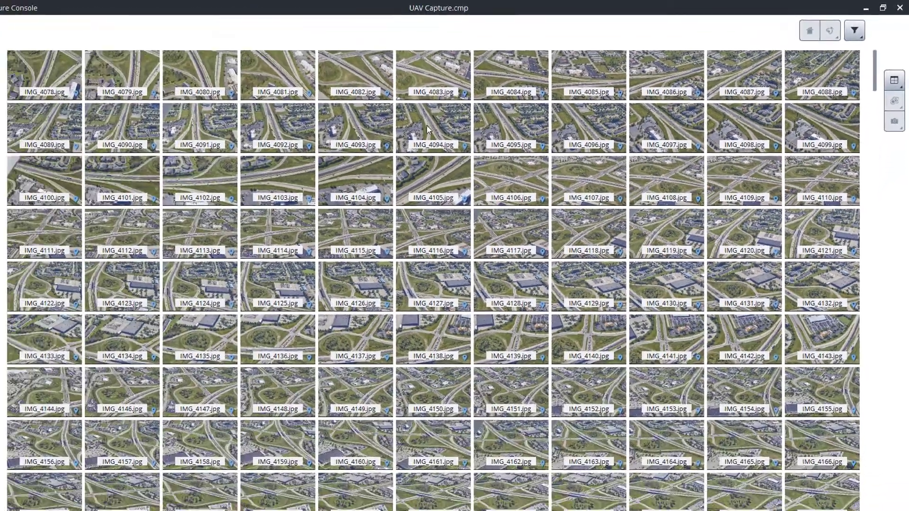
# Preview photos IMG_4094 and IMG_4097, then switch to the Photos and 3D view layout
pyautogui.doubleClick(455, 121)
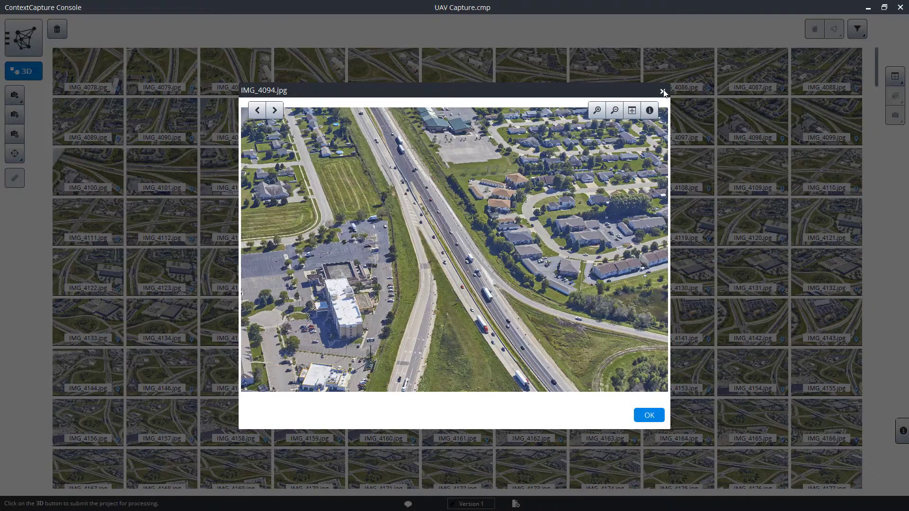
pyautogui.click(664, 91)
pyautogui.doubleClick(660, 128)
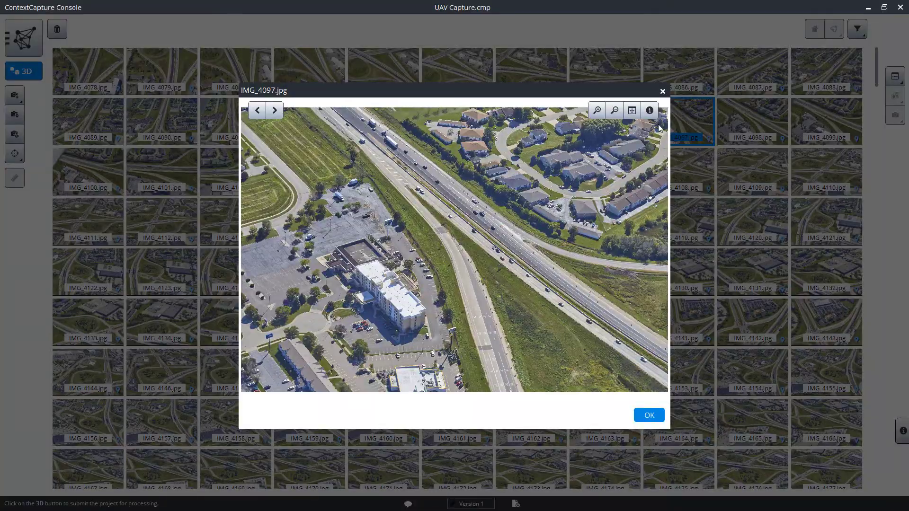
pyautogui.click(663, 92)
pyautogui.moveTo(877, 67); pyautogui.dragTo(891, 405)
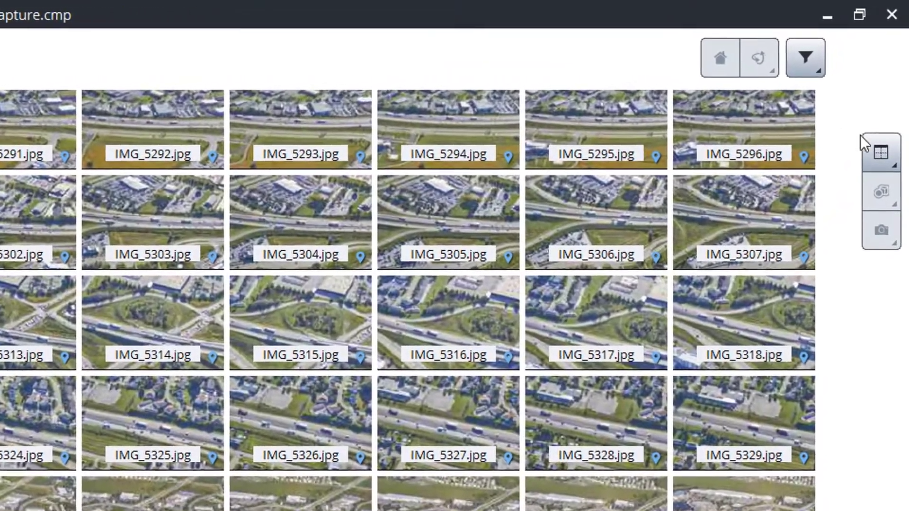
pyautogui.click(882, 144)
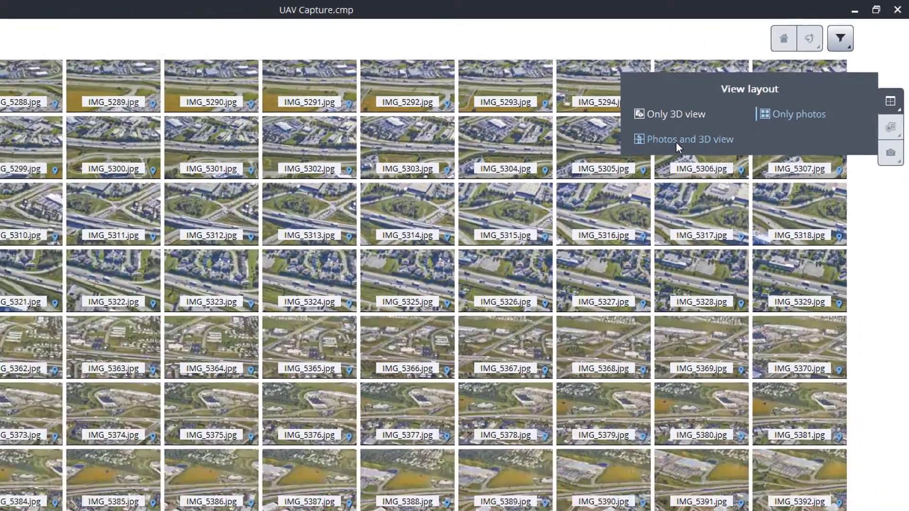
pyautogui.click(676, 141)
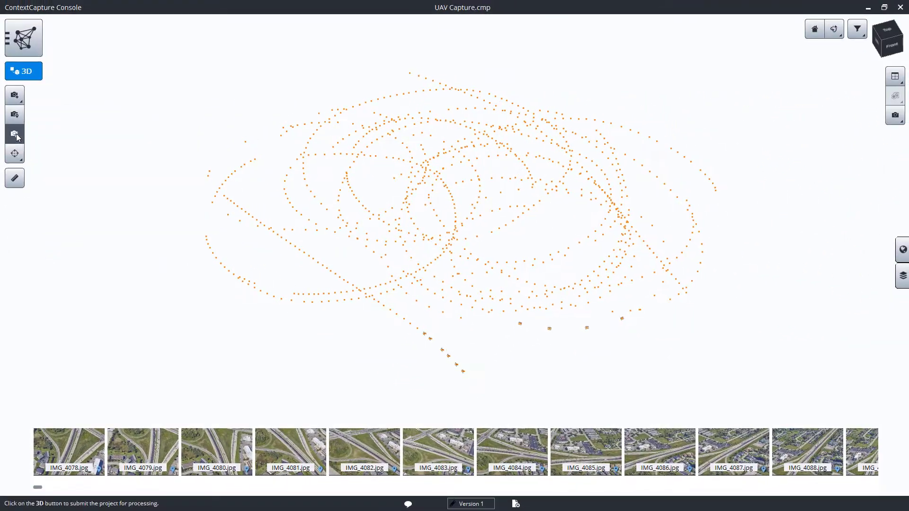
# Review and confirm the Canon EOS REBEL T4i 50 mm camera device properties
pyautogui.click(15, 134)
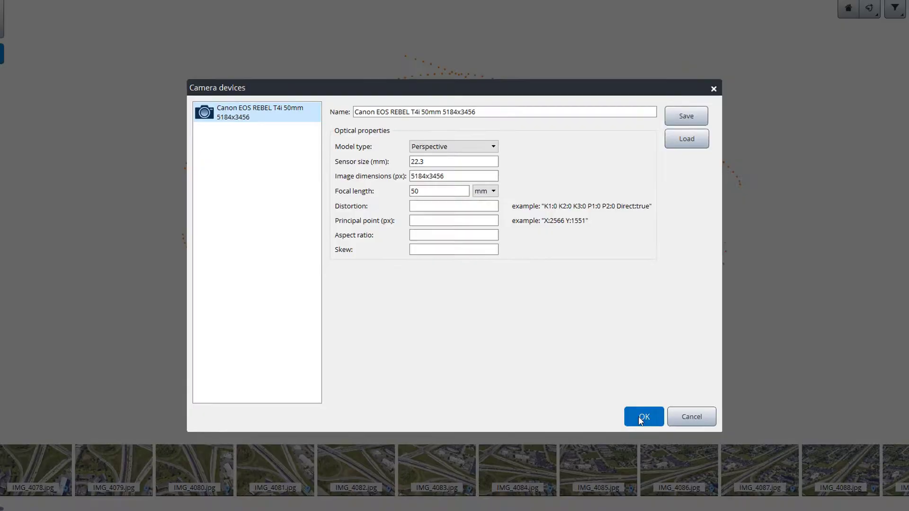
pyautogui.click(638, 416)
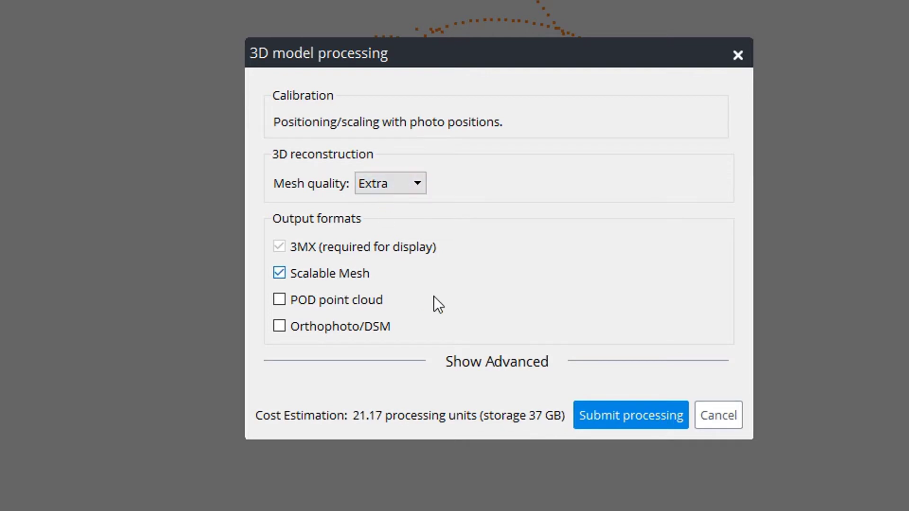
# Submit UAV Capture for cloud processing with Extra mesh quality and Scalable Mesh output
pyautogui.click(621, 415)
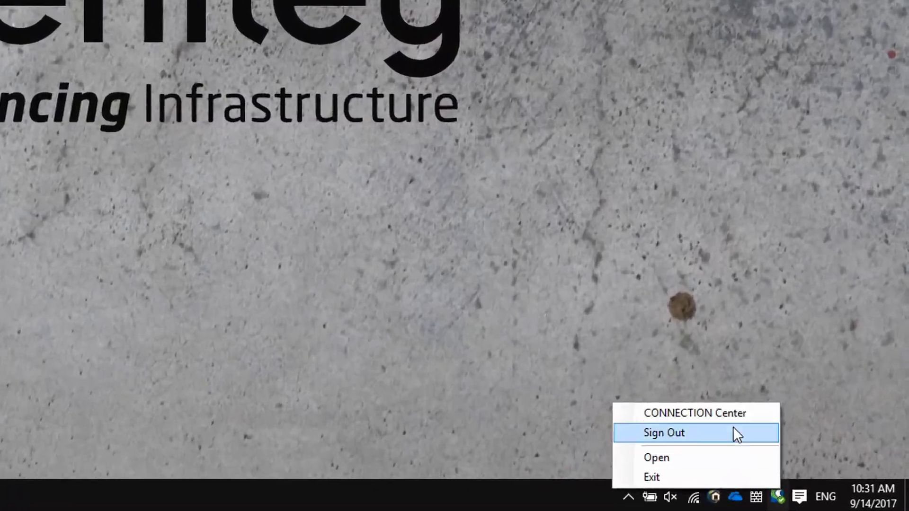
# Open CONNECTION Center in the browser from the CONNECTION Client tray menu
pyautogui.click(714, 407)
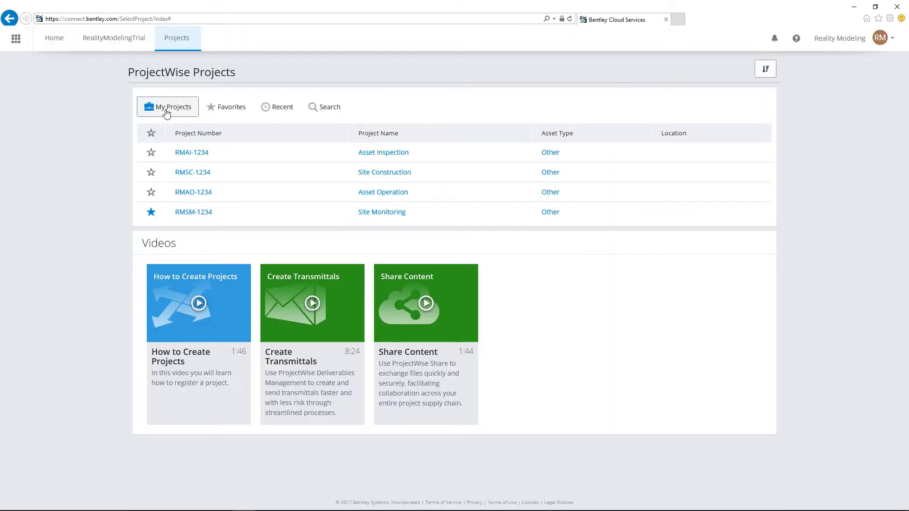
# Open the Site Monitoring project from the Projects list
pyautogui.click(378, 213)
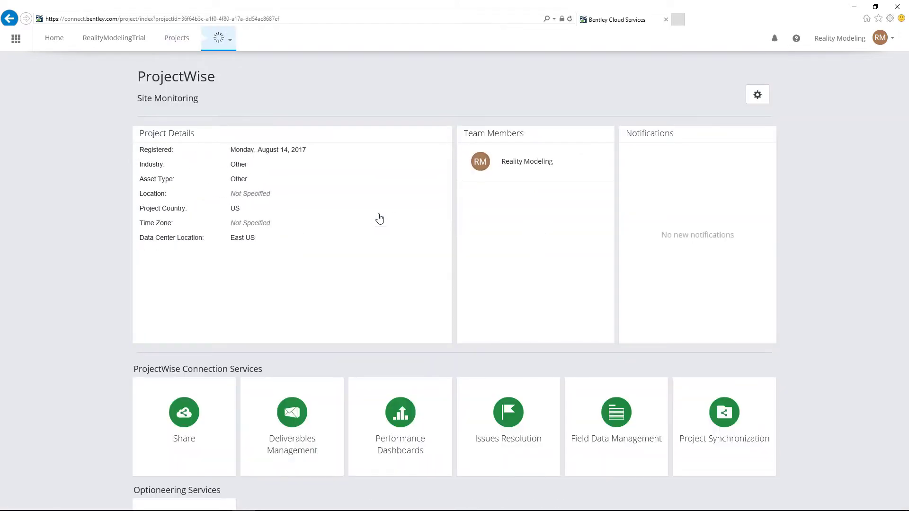
pyautogui.scroll(-3, 355, 234)
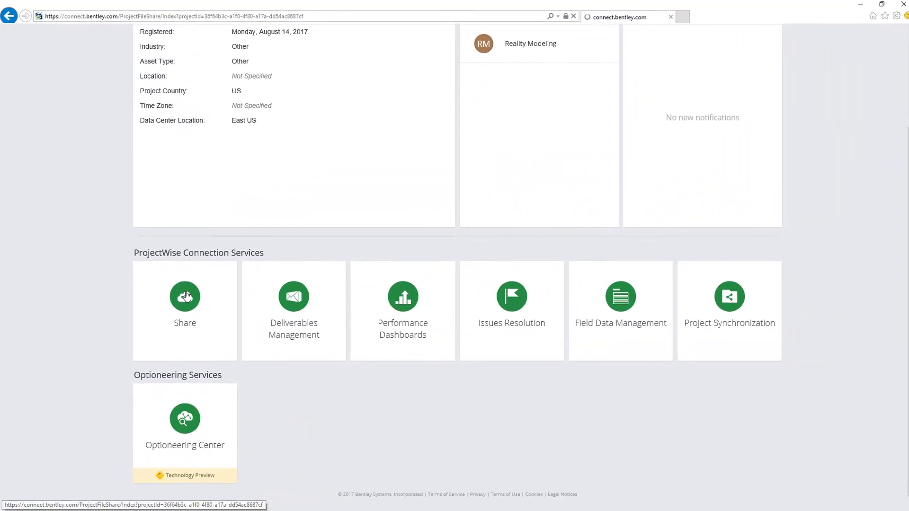
# Open the Share service, show PW ContextShare data, and select then deselect Reality Mesh 3MX
pyautogui.click(185, 296)
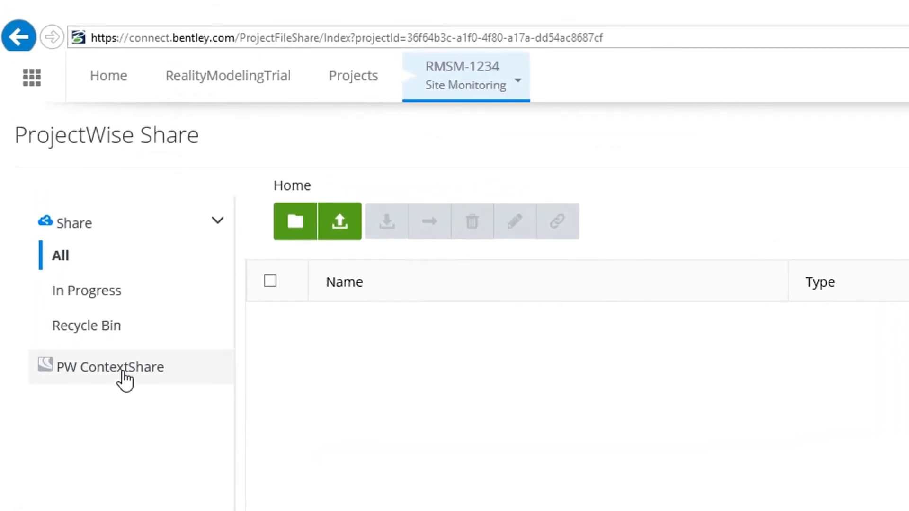
pyautogui.click(121, 366)
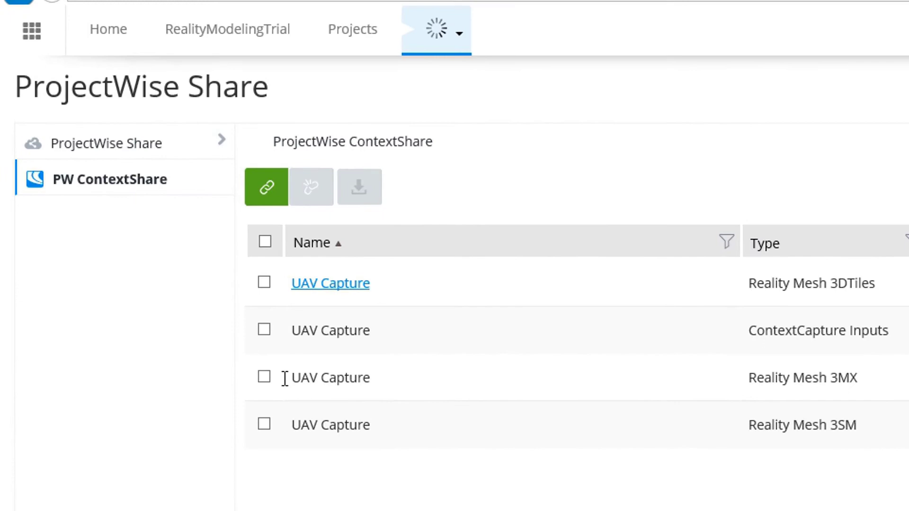
pyautogui.click(133, 212)
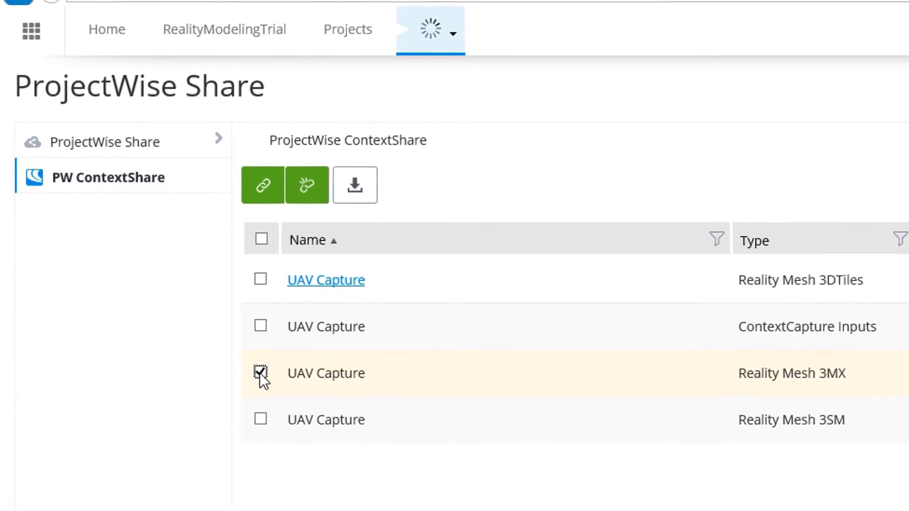
pyautogui.click(264, 379)
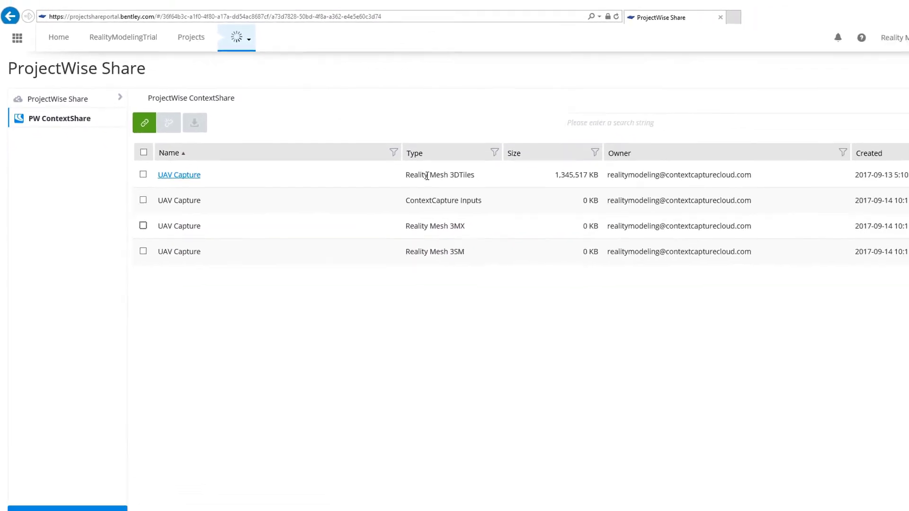
# Open the UAV Capture 3DTiles mesh in the viewer and pan to the highway and field
pyautogui.click(164, 166)
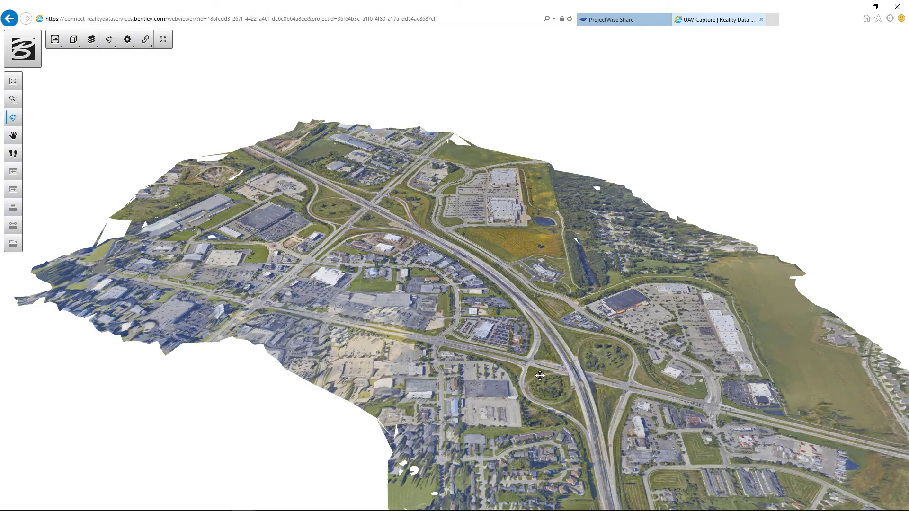
pyautogui.scroll(3, 540, 375)
pyautogui.scroll(2, 486, 276)
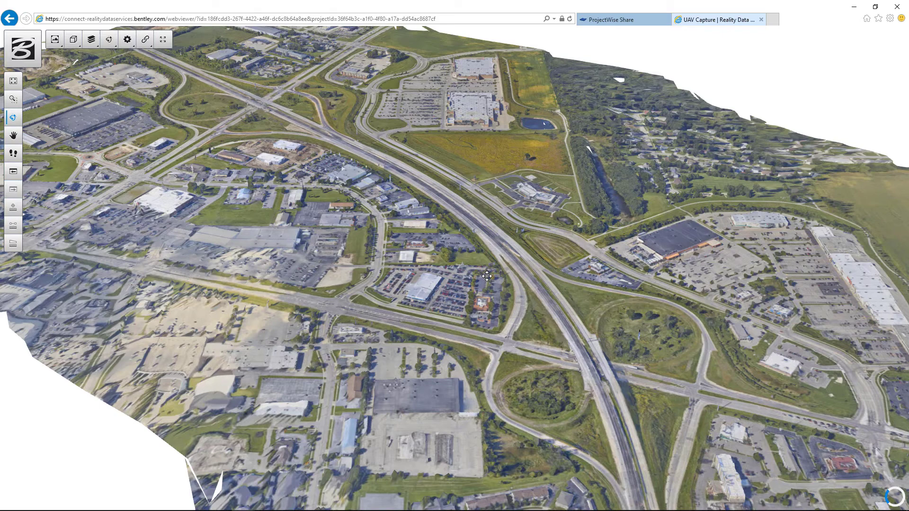
pyautogui.scroll(2, 487, 276)
pyautogui.scroll(2, 482, 245)
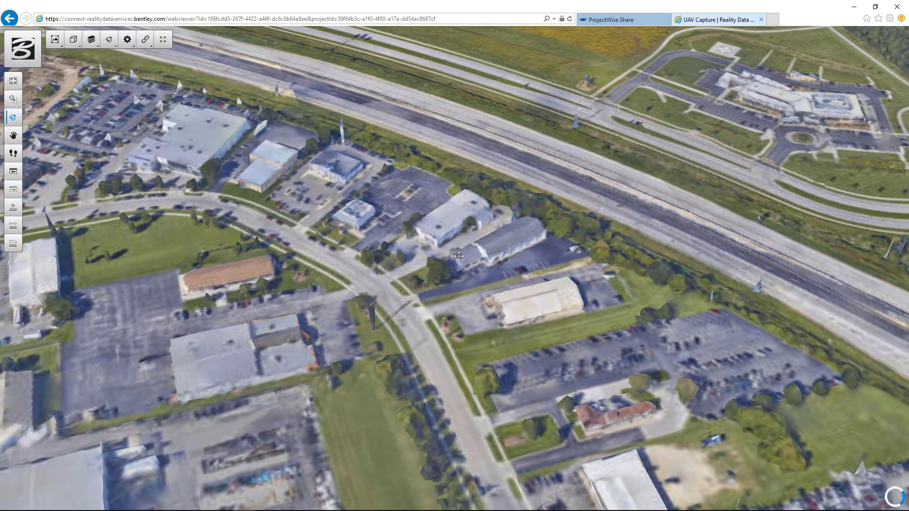
pyautogui.moveTo(481, 244); pyautogui.dragTo(430, 314)
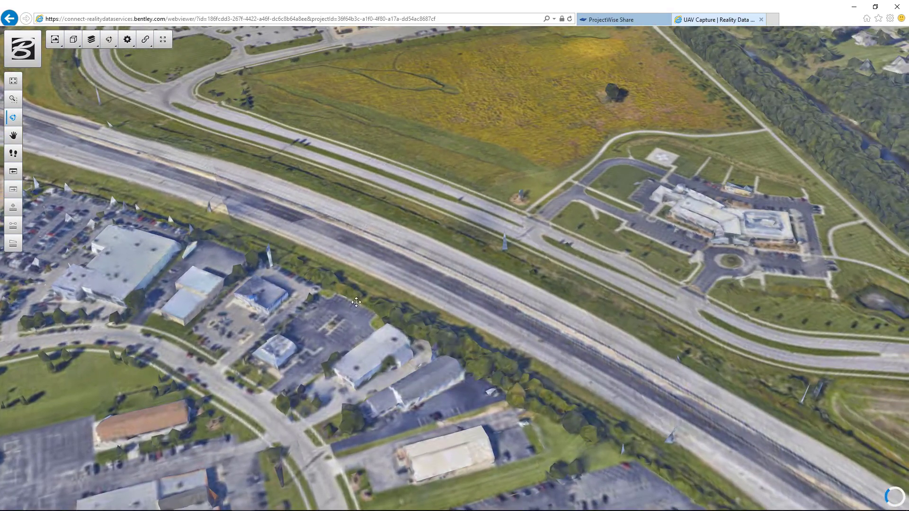